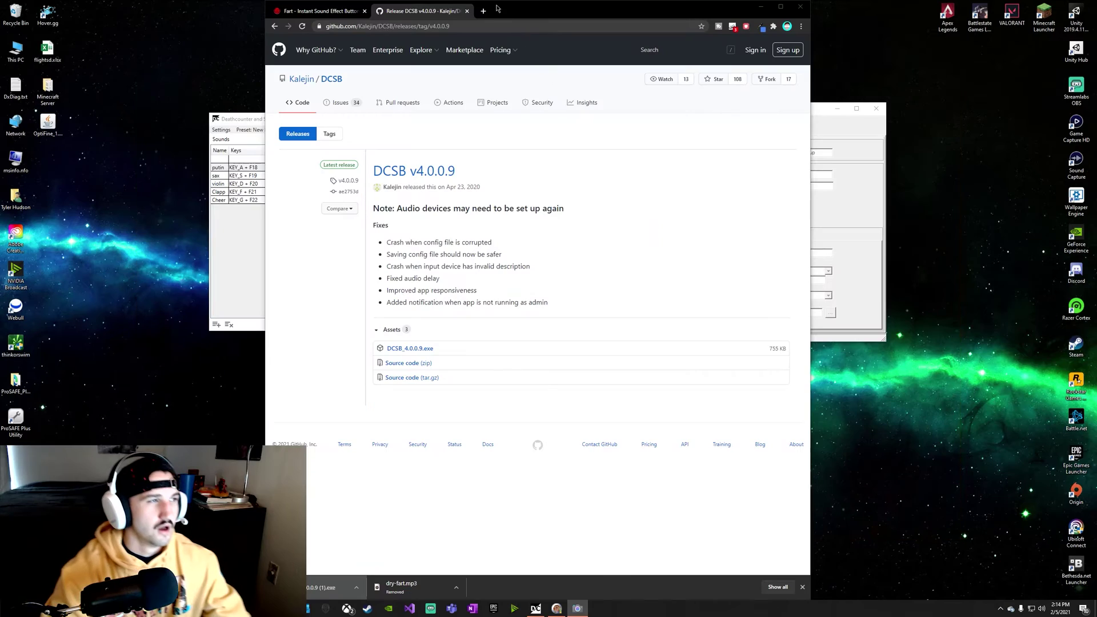
Return to the DCSB releases list and review the soundboard's existing sound bindings
{"action": "left_click", "coordinate": [276, 25]}
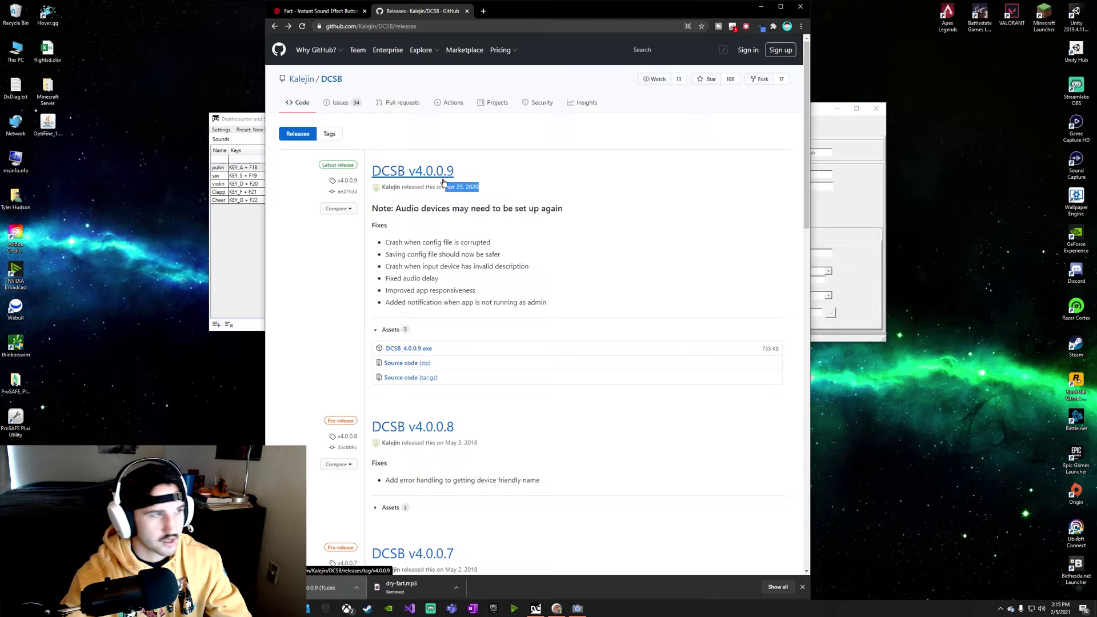
{"action": "left_click", "coordinate": [407, 350]}
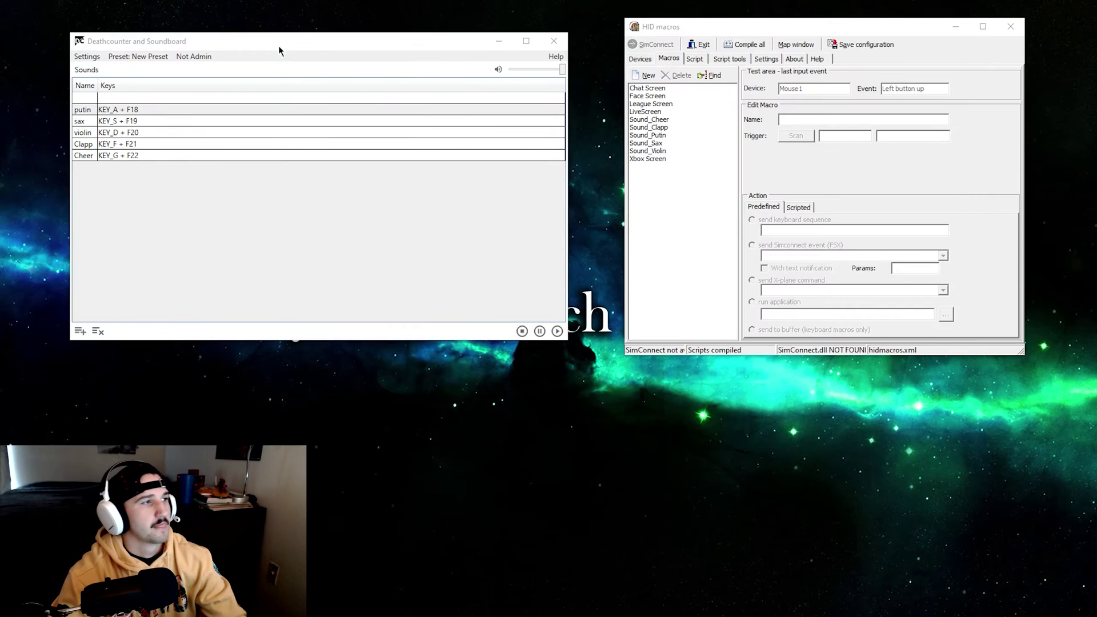
{"action": "left_click_drag", "start_coordinate": [302, 52], "coordinate": [292, 40]}
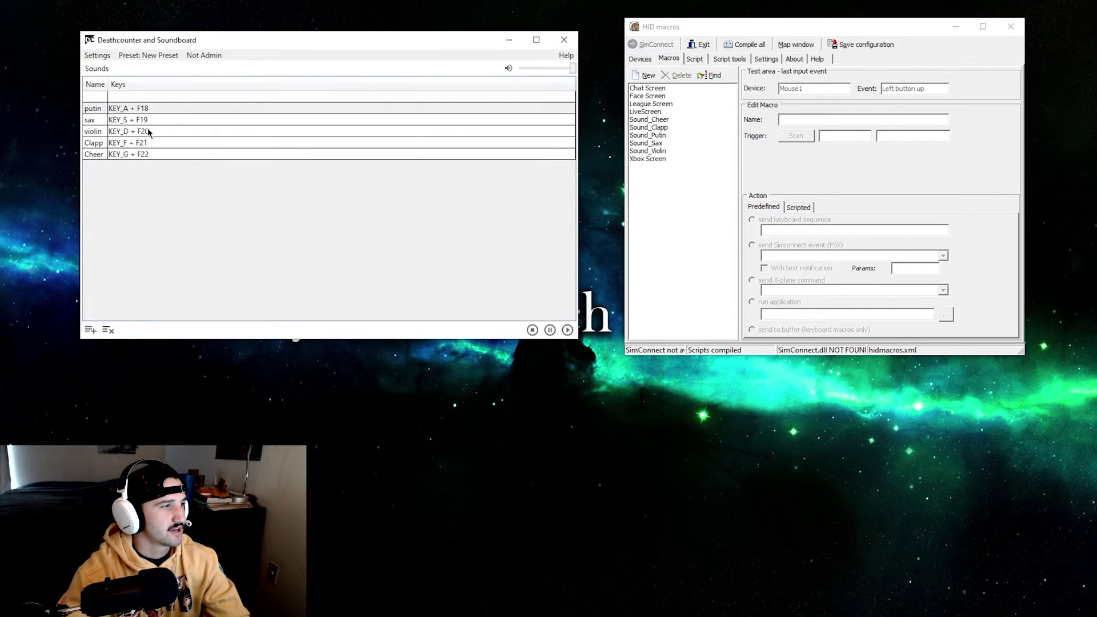
{"action": "left_click", "coordinate": [142, 108]}
{"action": "key", "text": "Down"}
{"action": "key", "text": "Down"}
{"action": "key", "text": "Down"}
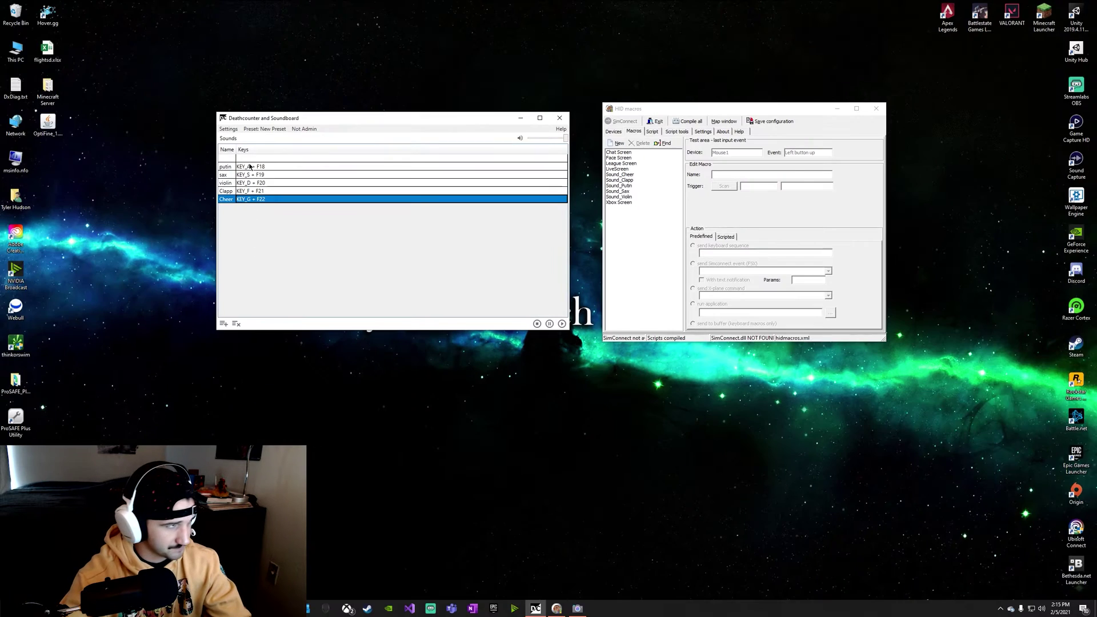
{"action": "left_click", "coordinate": [347, 609]}
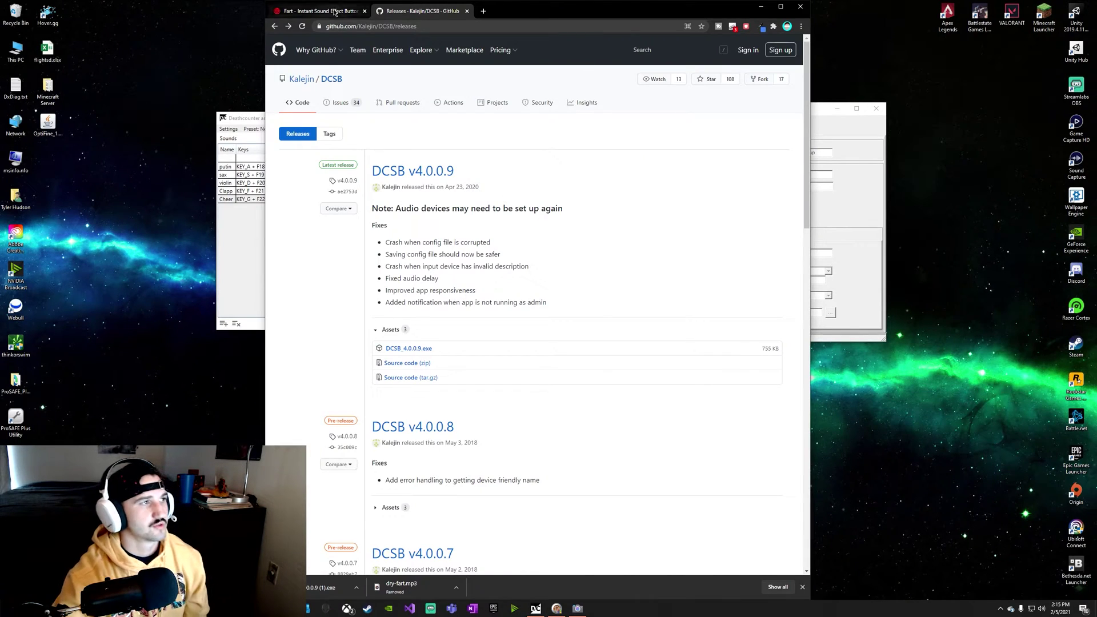
Open Myinstants Trending, then search YouTube for 'fart sounds', play a video and close it
{"action": "left_click", "coordinate": [322, 10]}
{"action": "left_click", "coordinate": [496, 47]}
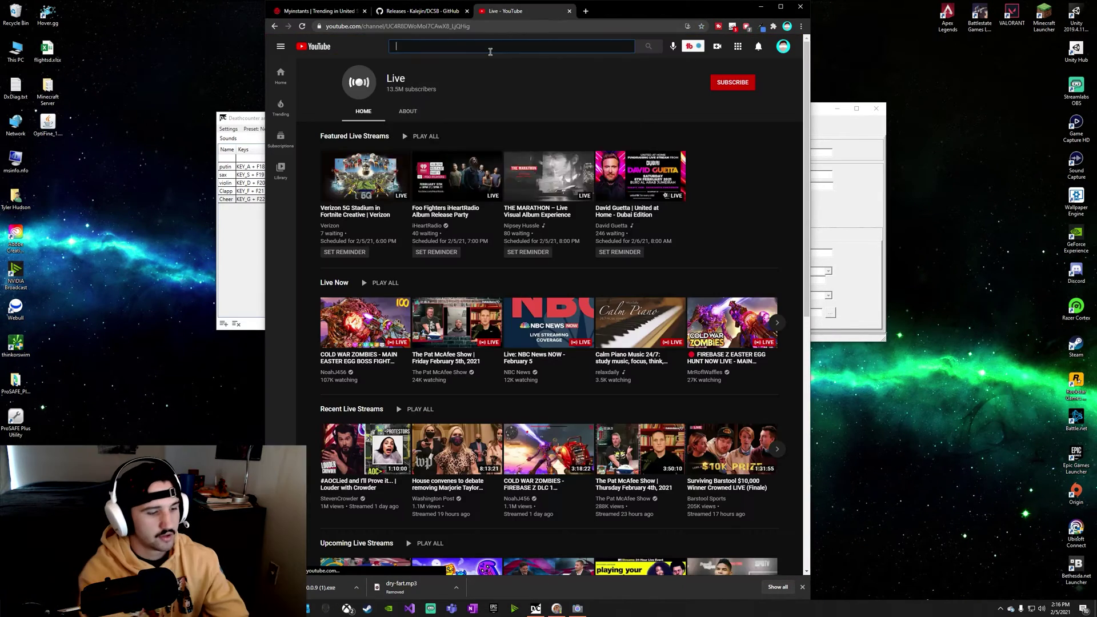
{"action": "left_click", "coordinate": [490, 47]}
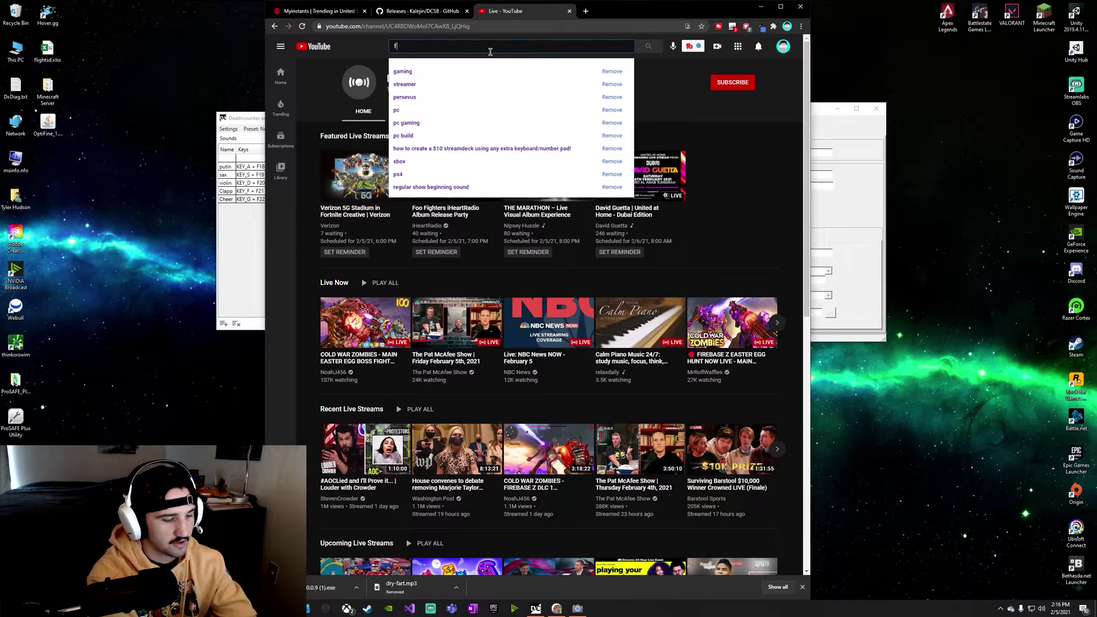
{"action": "type", "text": "art sounds"}
{"action": "key", "text": "Return"}
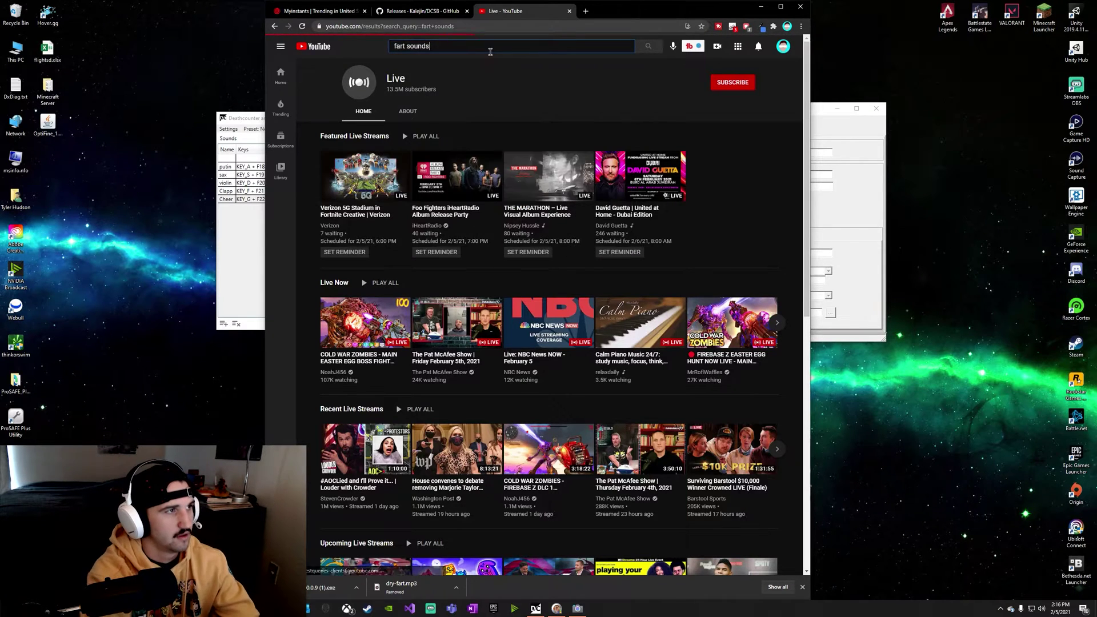
{"action": "left_click", "coordinate": [369, 239]}
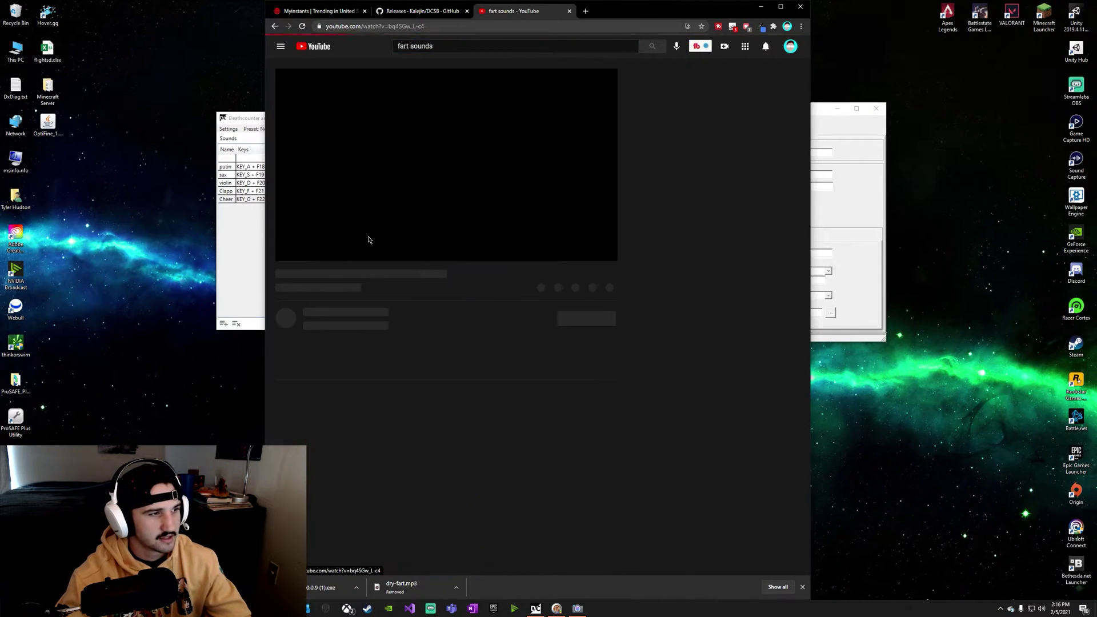
{"action": "left_click", "coordinate": [322, 199]}
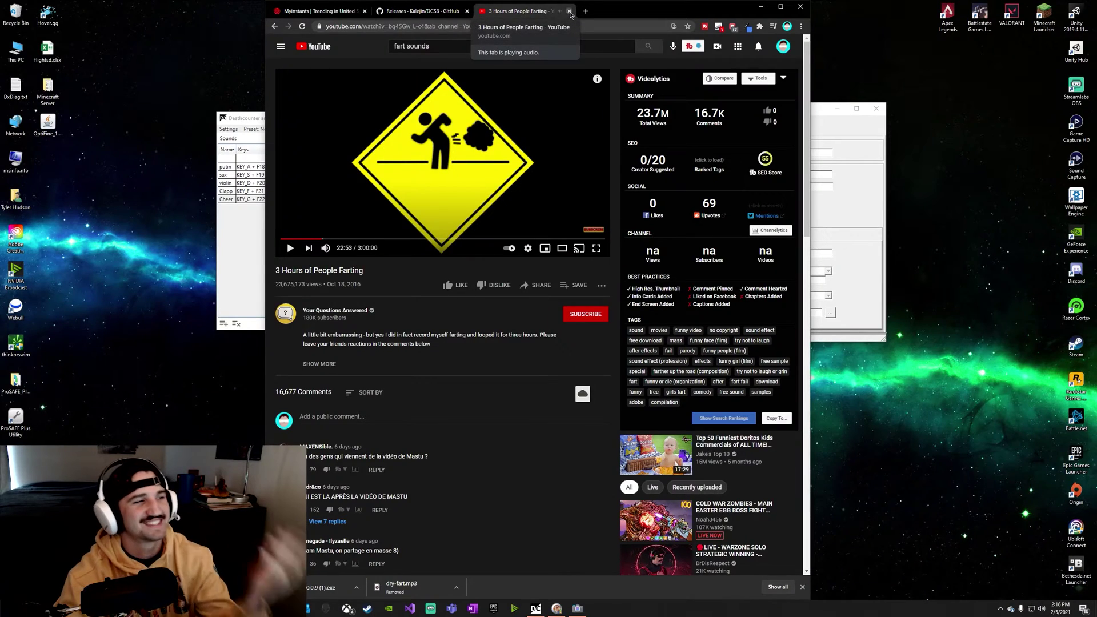
{"action": "left_click", "coordinate": [570, 11]}
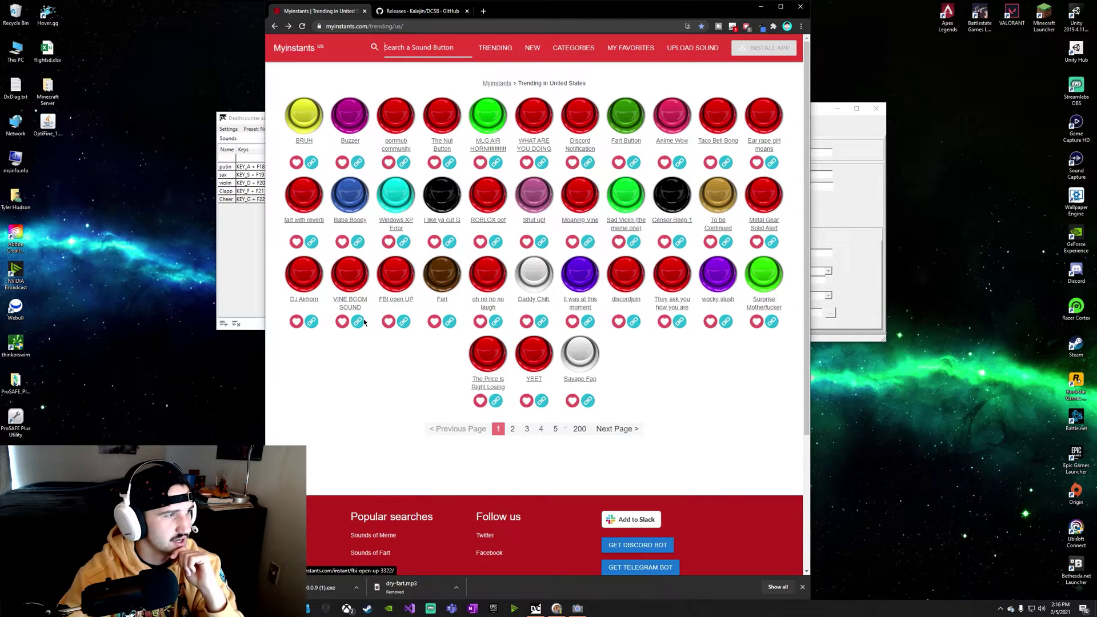
Download Myinstants' Fart Button sound and locate dry-fart.mp3 in the Soundboard folder
{"action": "left_click", "coordinate": [627, 141]}
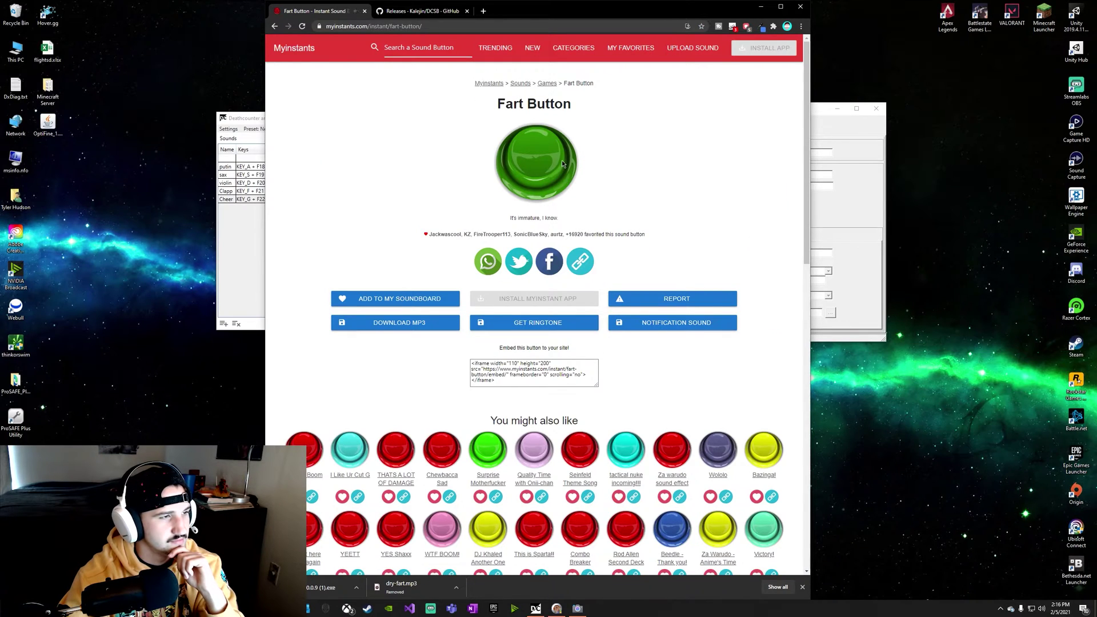
{"action": "left_click", "coordinate": [413, 326]}
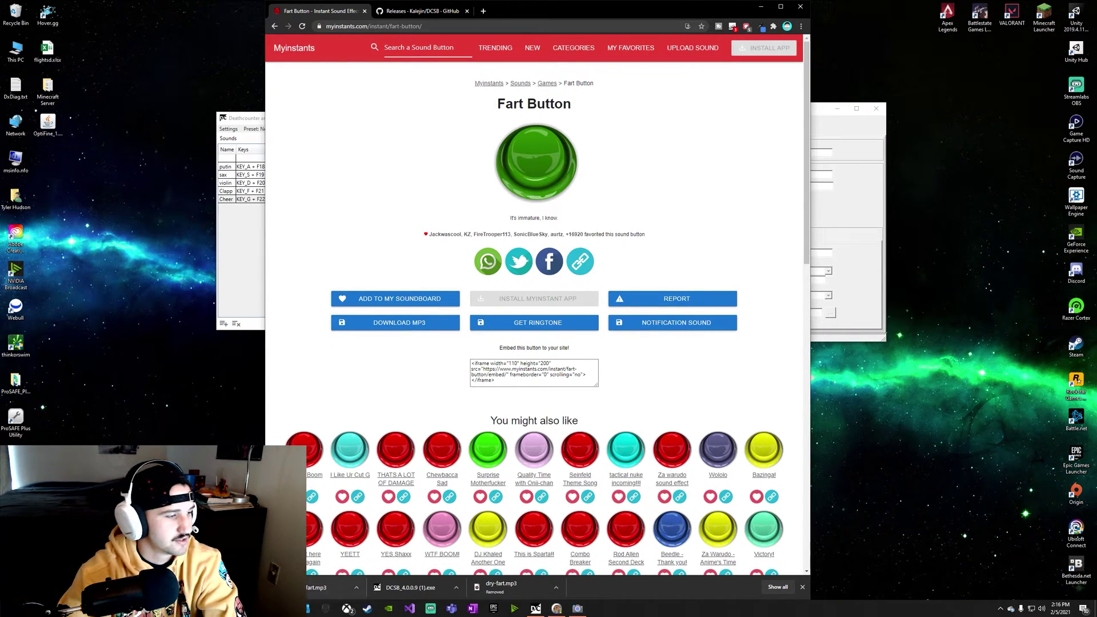
{"action": "key", "text": "alt+Tab"}
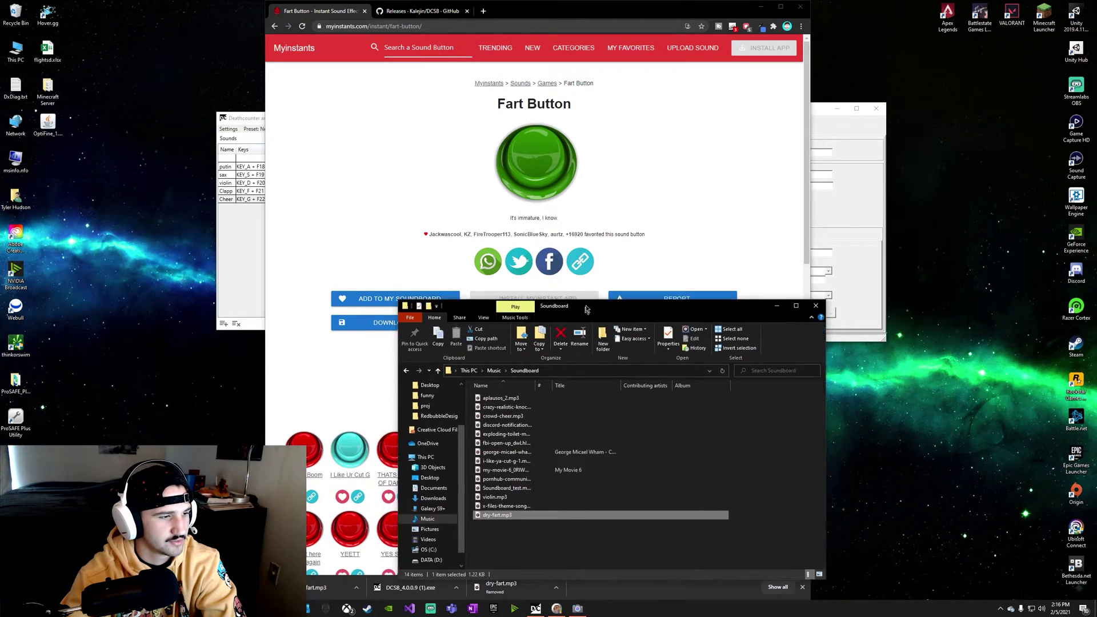
{"action": "left_click_drag", "start_coordinate": [576, 328], "coordinate": [659, 197]}
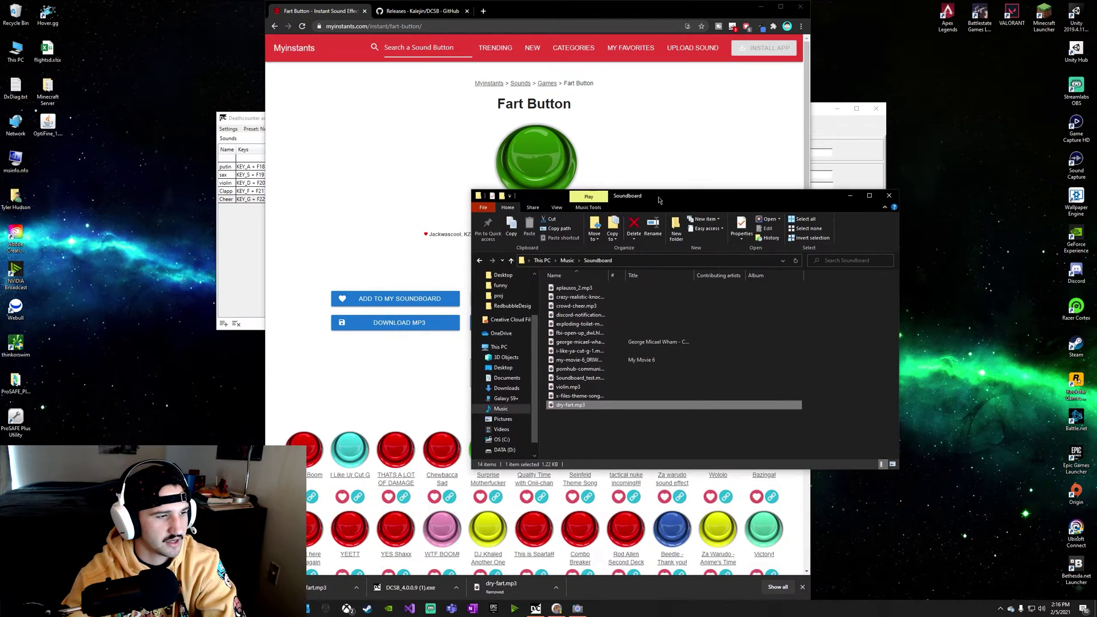
{"action": "left_click", "coordinate": [567, 417]}
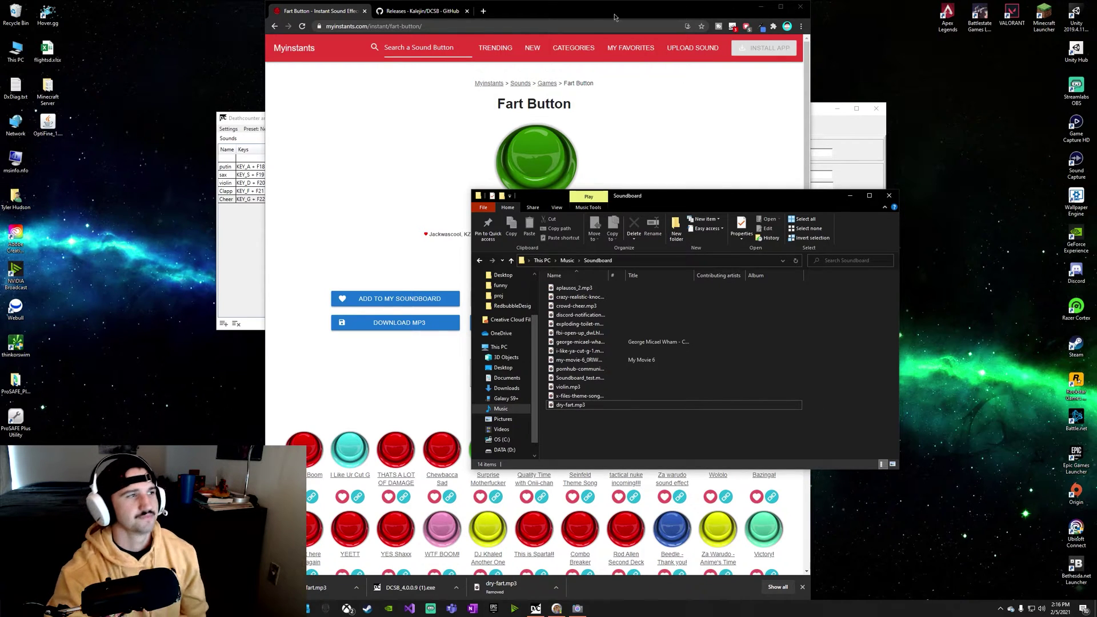
{"action": "key", "text": "alt+Tab"}
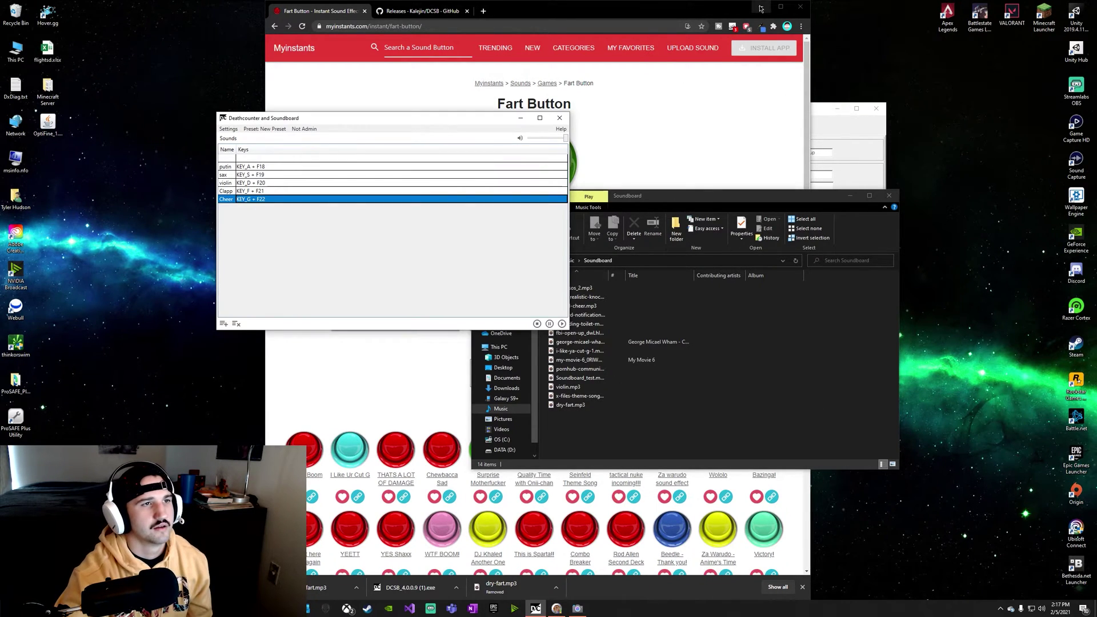
Minimise the browser and file windows and arrange the macros and soundboard windows
{"action": "left_click", "coordinate": [760, 8]}
{"action": "left_click", "coordinate": [853, 197]}
{"action": "left_click_drag", "start_coordinate": [736, 101], "coordinate": [742, 146]}
{"action": "left_click_drag", "start_coordinate": [463, 119], "coordinate": [453, 158]}
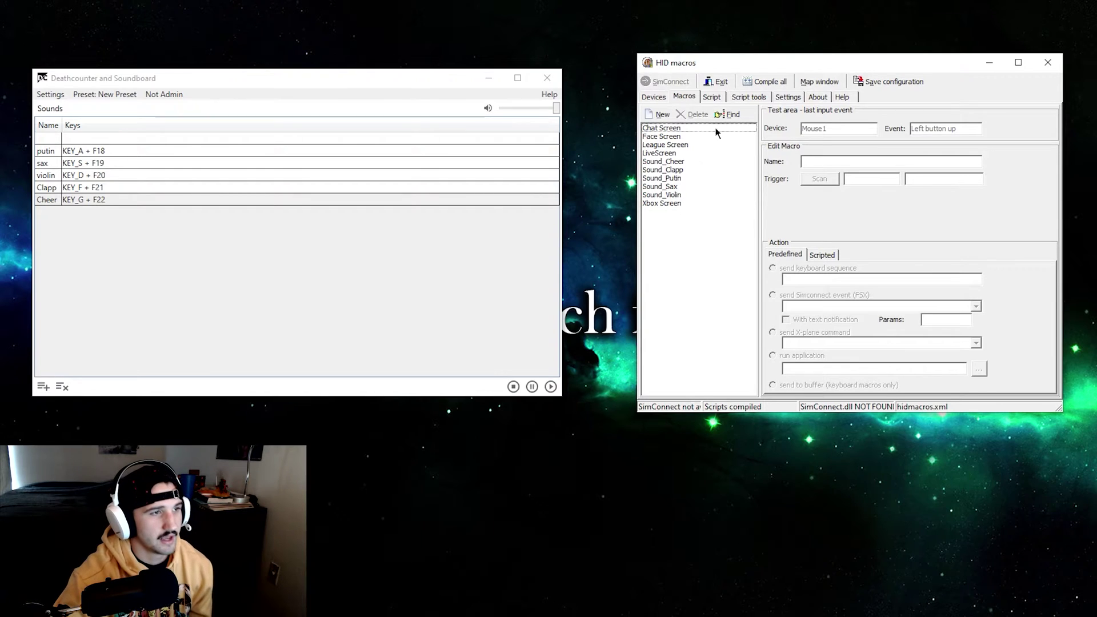
Add the Sound_Fart macro and scan the Z key as its trigger
{"action": "left_click", "coordinate": [662, 115]}
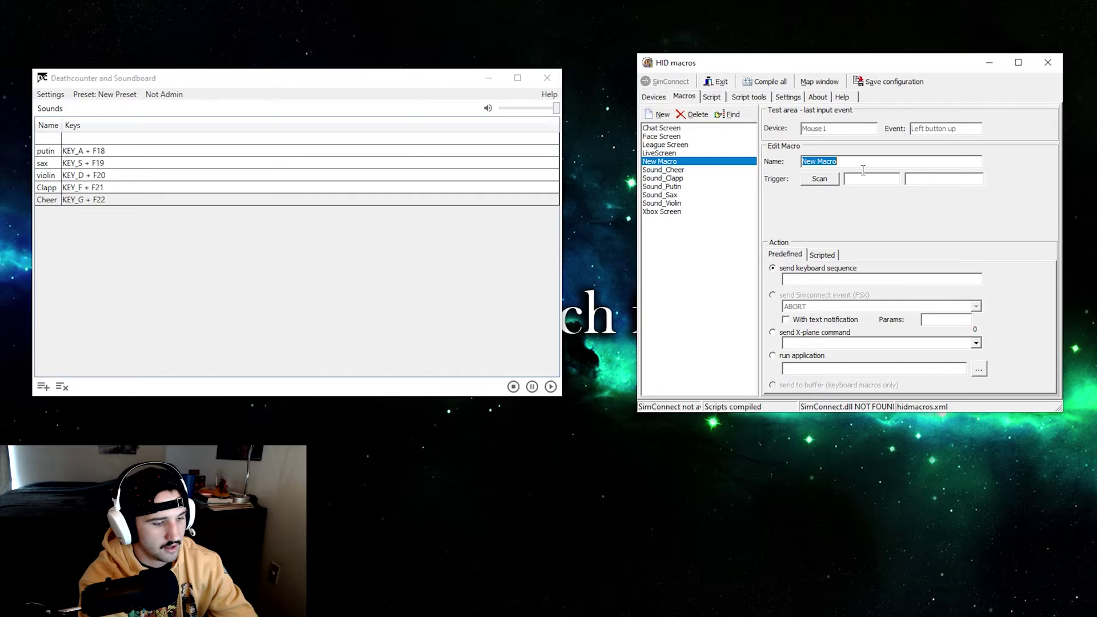
{"action": "type", "text": "Sound_Fart"}
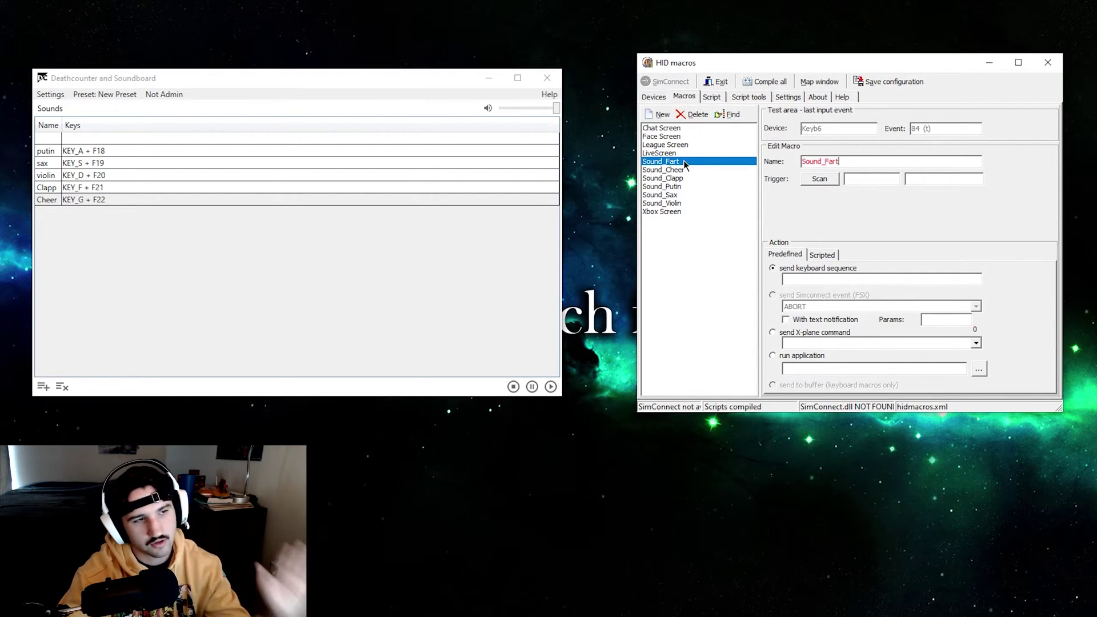
{"action": "left_click", "coordinate": [832, 182]}
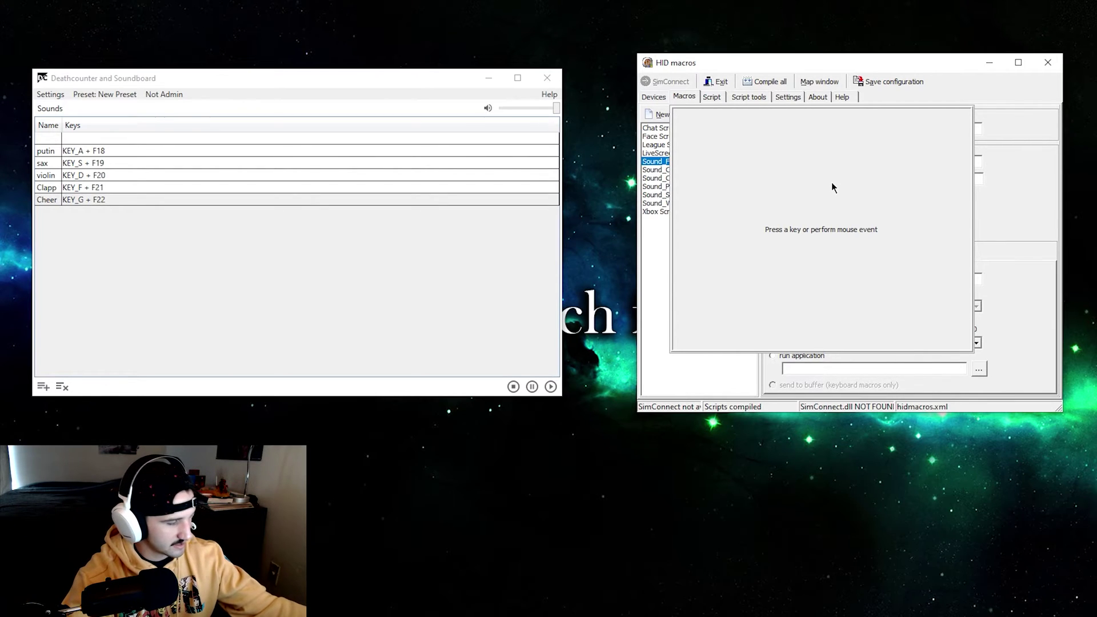
{"action": "key", "text": "z"}
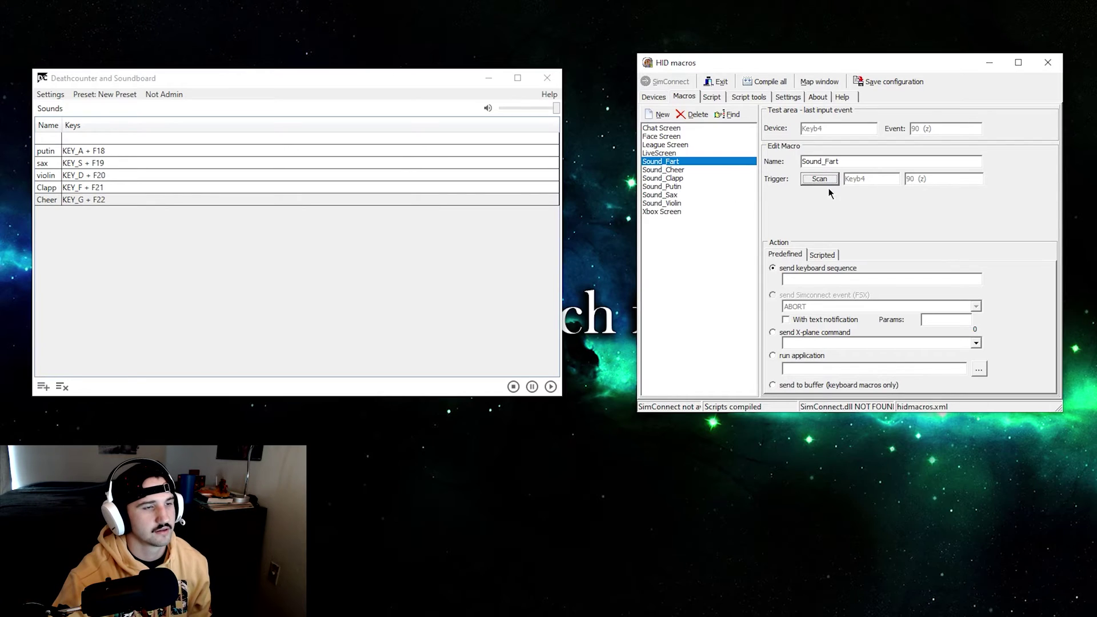
Set Sound_Fart's action to Scripted and copy the Sound_Cheer script line
{"action": "left_click", "coordinate": [823, 255]}
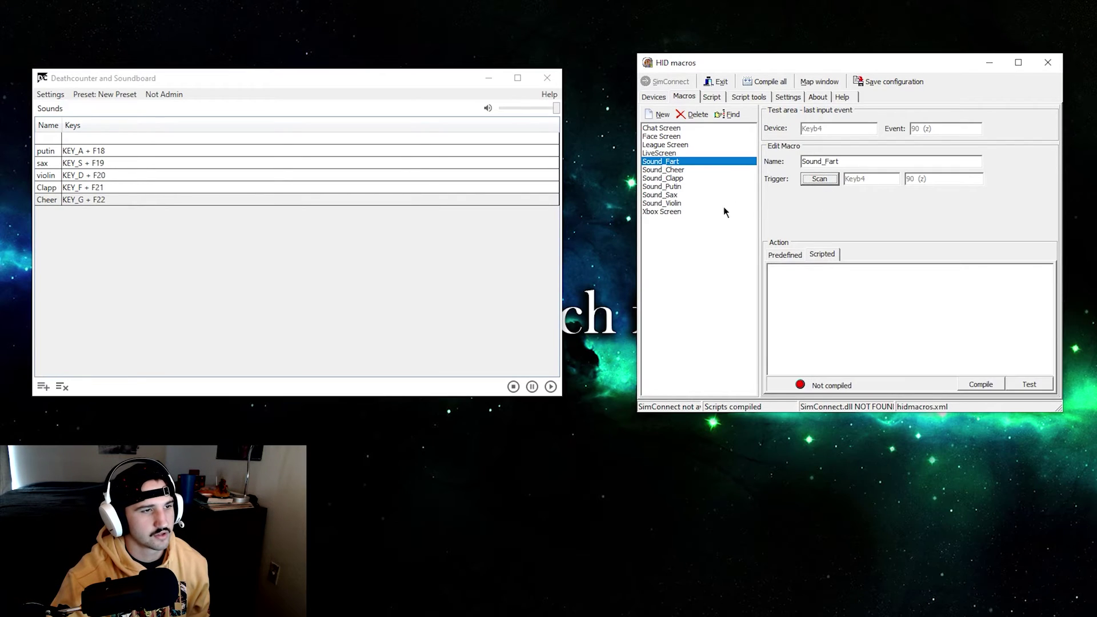
{"action": "left_click", "coordinate": [685, 170]}
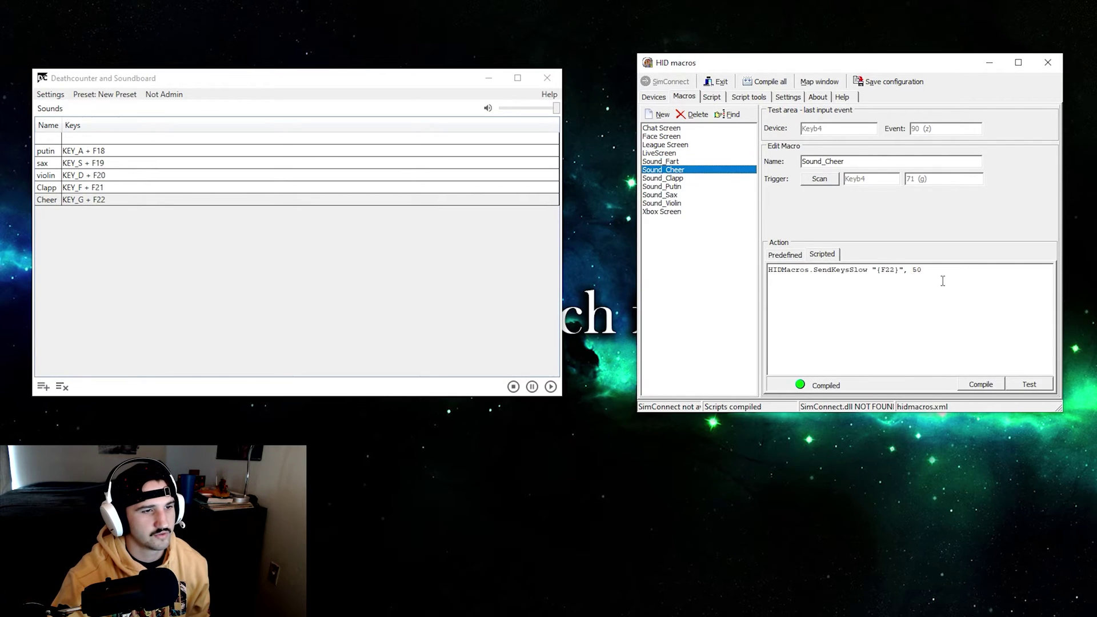
{"action": "left_click_drag", "start_coordinate": [926, 271], "coordinate": [768, 270]}
{"action": "key", "text": "ctrl+c"}
{"action": "left_click", "coordinate": [924, 270]}
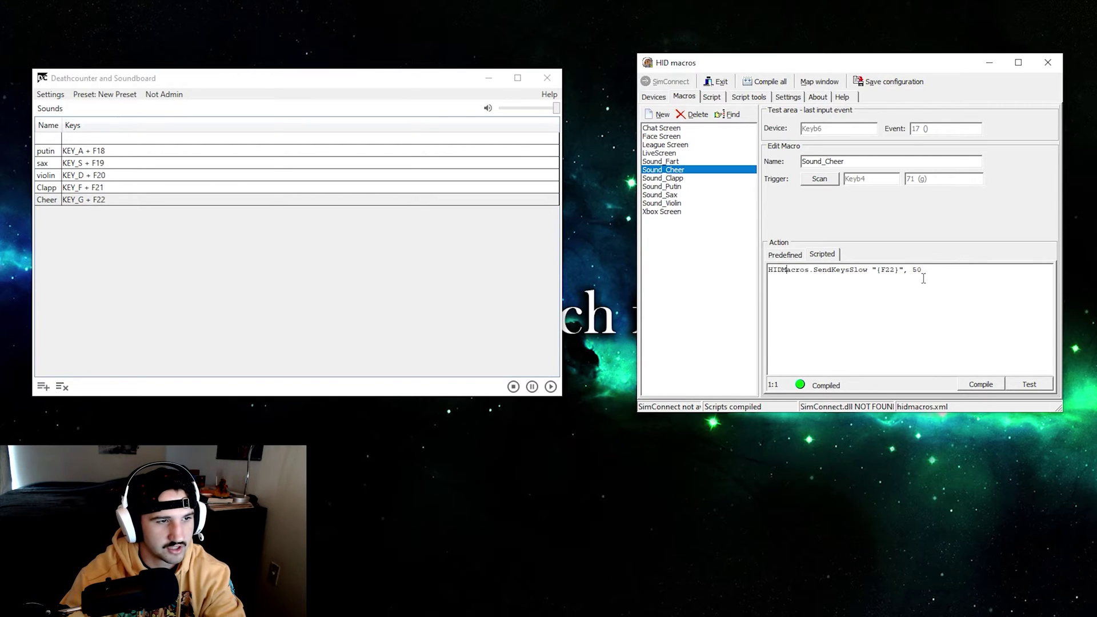
{"action": "left_click_drag", "start_coordinate": [925, 270], "coordinate": [764, 270]}
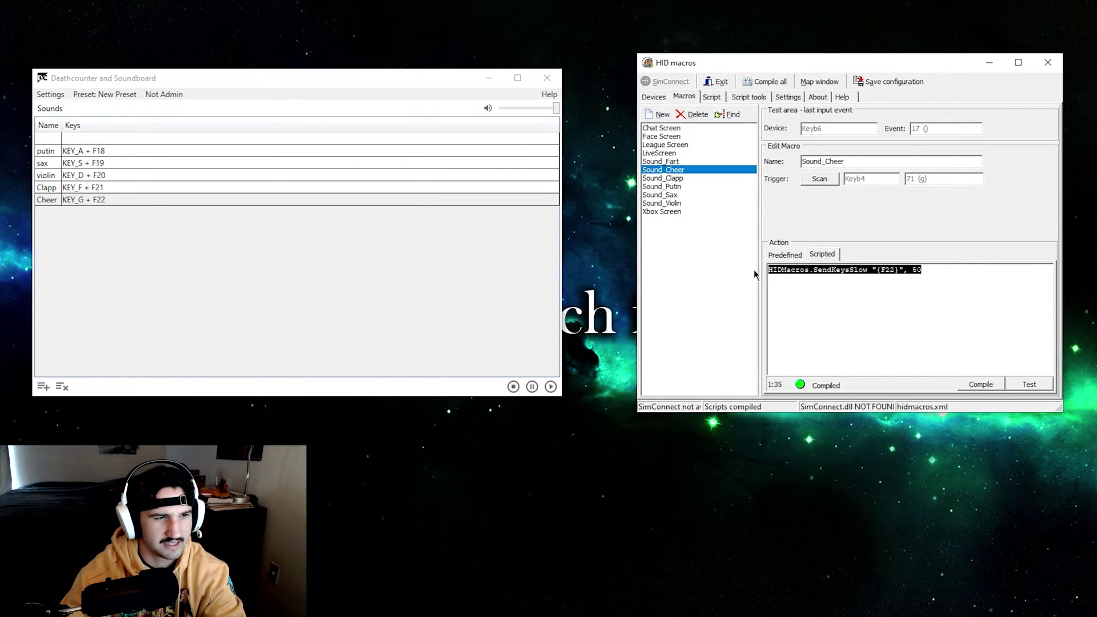
Paste the copied script into Sound_Fart and compare it with the other sound macros
{"action": "left_click", "coordinate": [662, 162]}
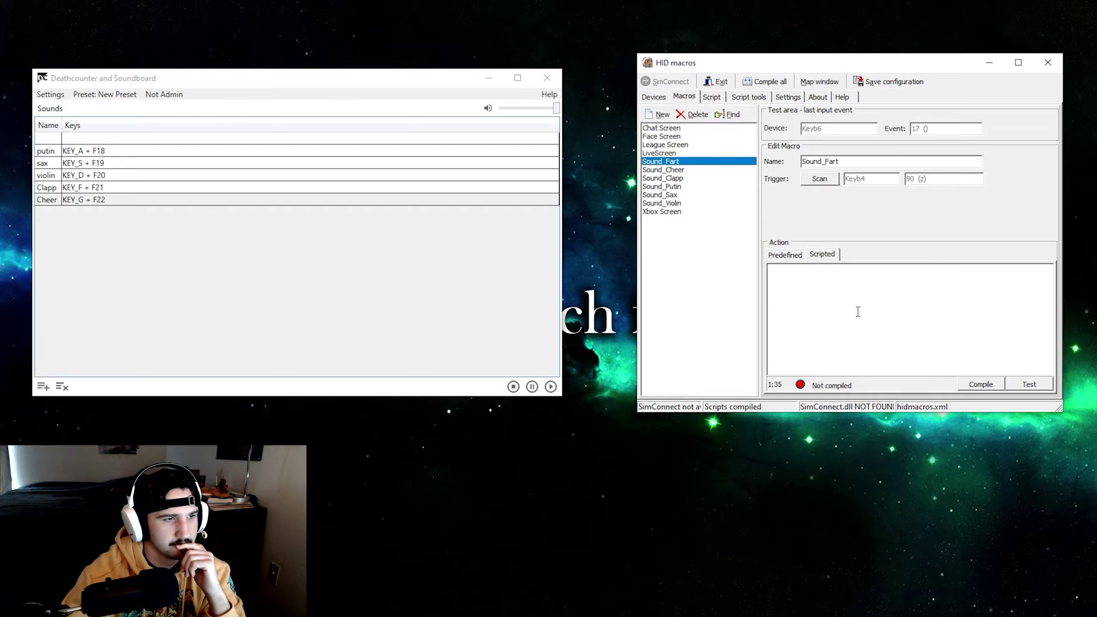
{"action": "left_click", "coordinate": [857, 311]}
{"action": "key", "text": "ctrl+v"}
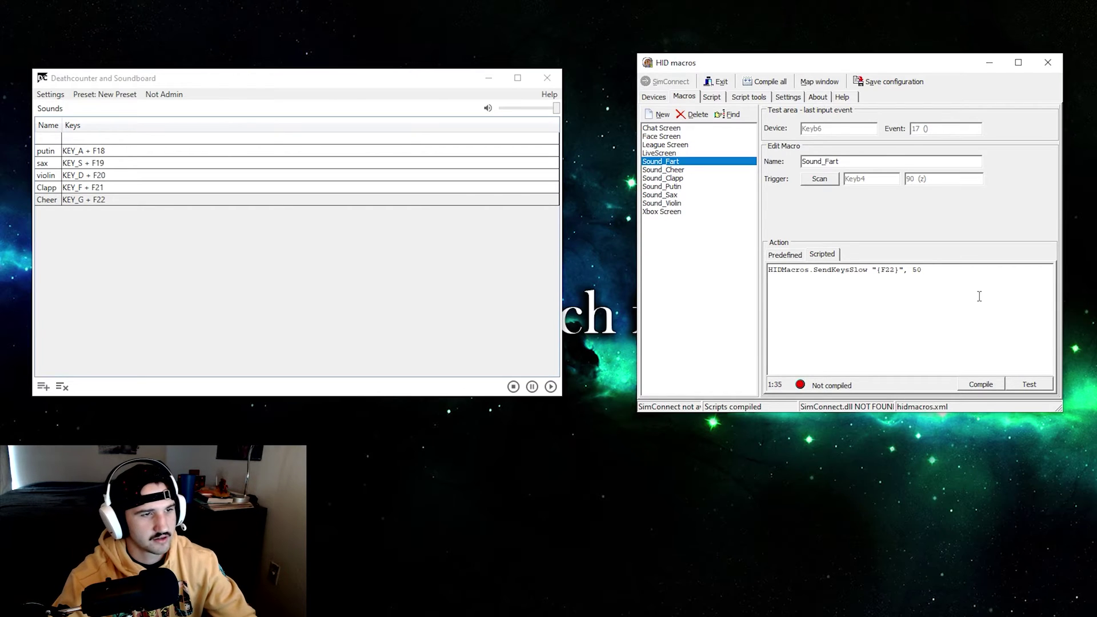
{"action": "left_click", "coordinate": [661, 195]}
{"action": "left_click", "coordinate": [683, 212]}
{"action": "left_click", "coordinate": [662, 194]}
{"action": "left_click", "coordinate": [662, 186]}
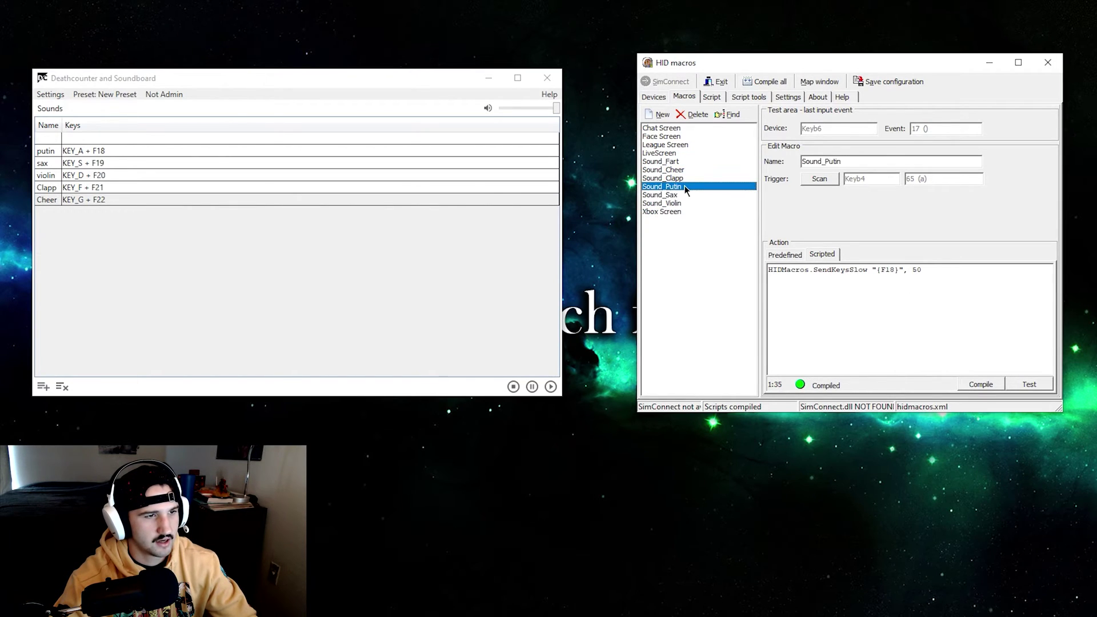
{"action": "left_click", "coordinate": [684, 162]}
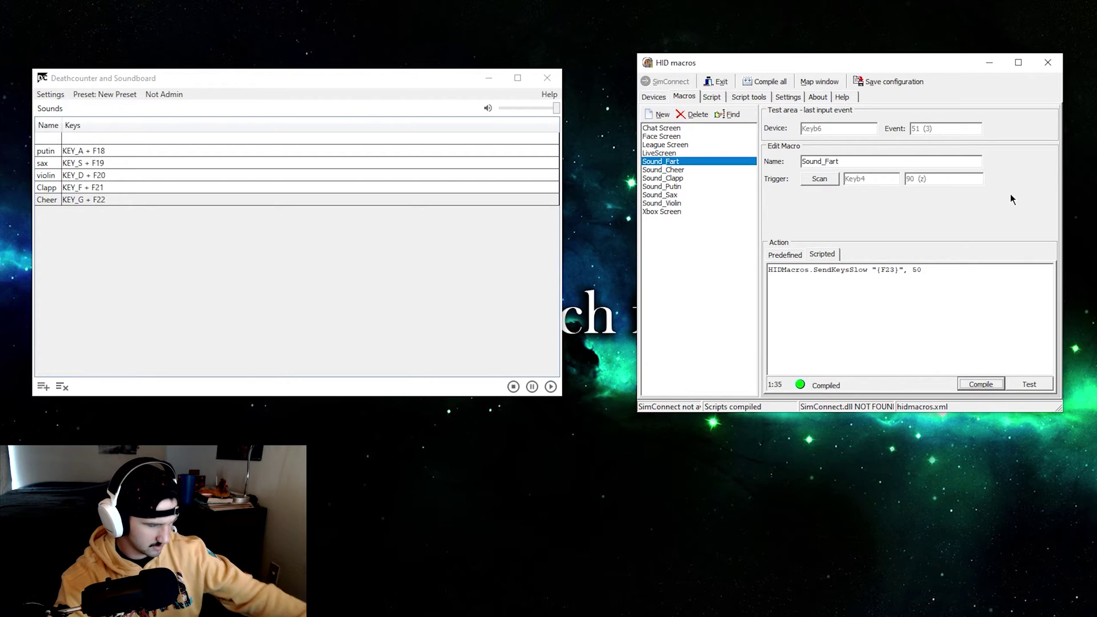
Open the soundboard's new sound form for the Fart sound
{"action": "left_click", "coordinate": [149, 264]}
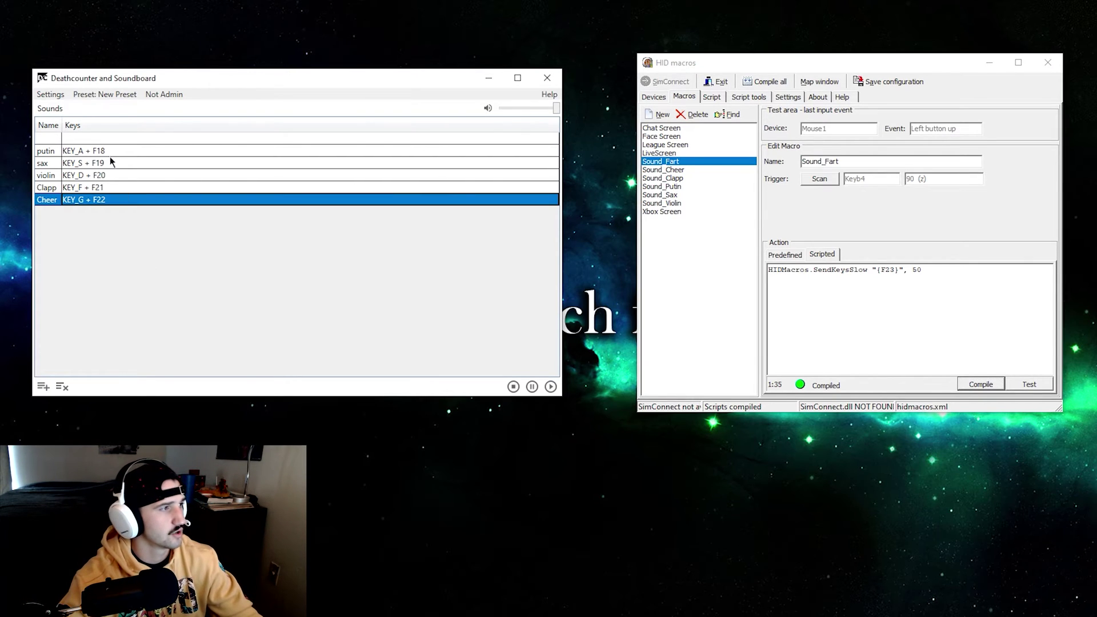
{"action": "left_click", "coordinate": [43, 388]}
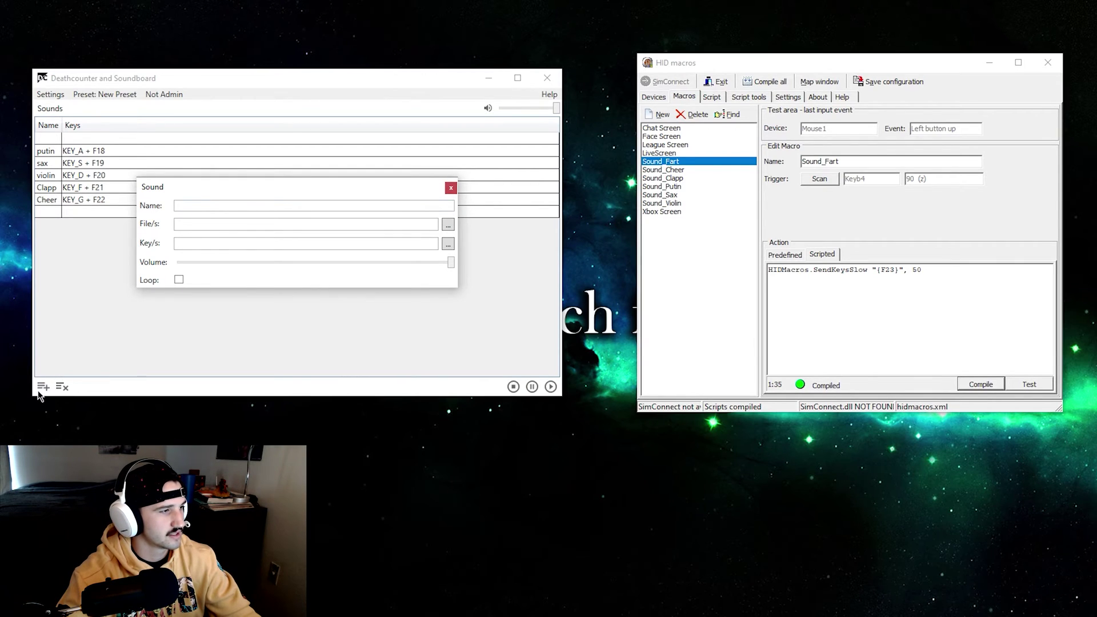
{"action": "left_click", "coordinate": [453, 189]}
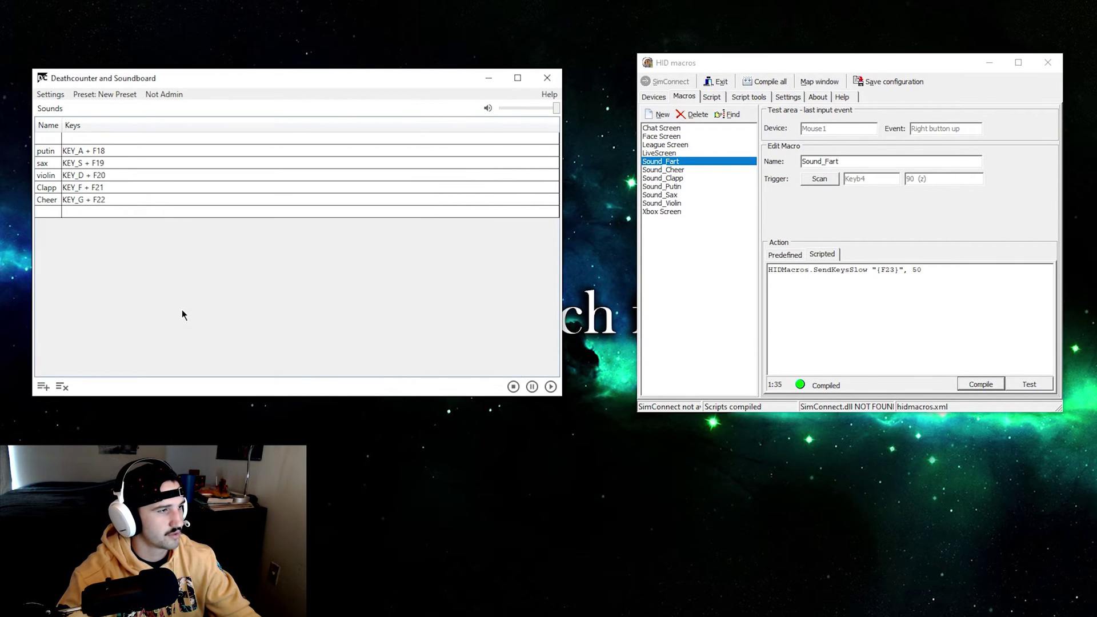
{"action": "right_click", "coordinate": [182, 309]}
{"action": "left_click", "coordinate": [214, 321]}
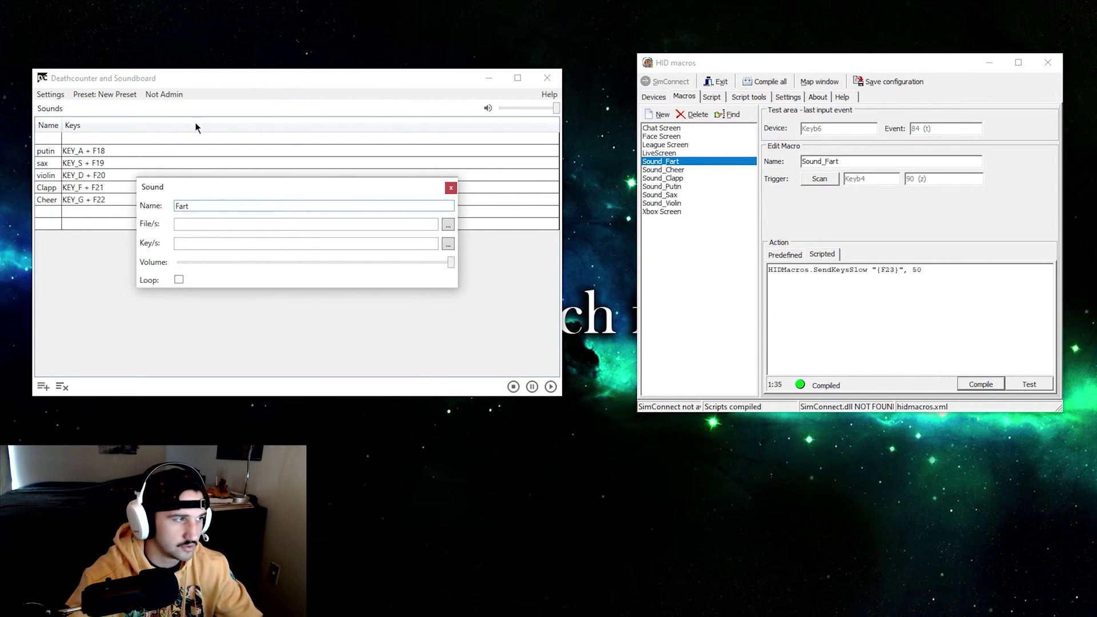
Give Fart the file dry-fart.mp3, keys KEY_Z + F23 and volume about 65, then test Z
{"action": "left_click", "coordinate": [449, 225]}
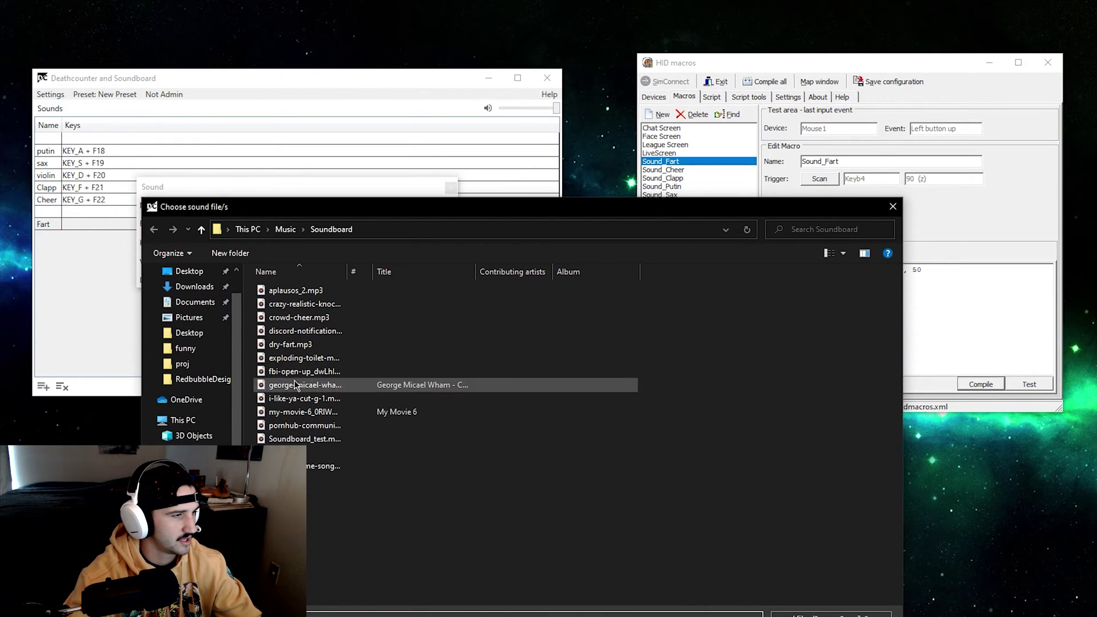
{"action": "double_click", "coordinate": [296, 345]}
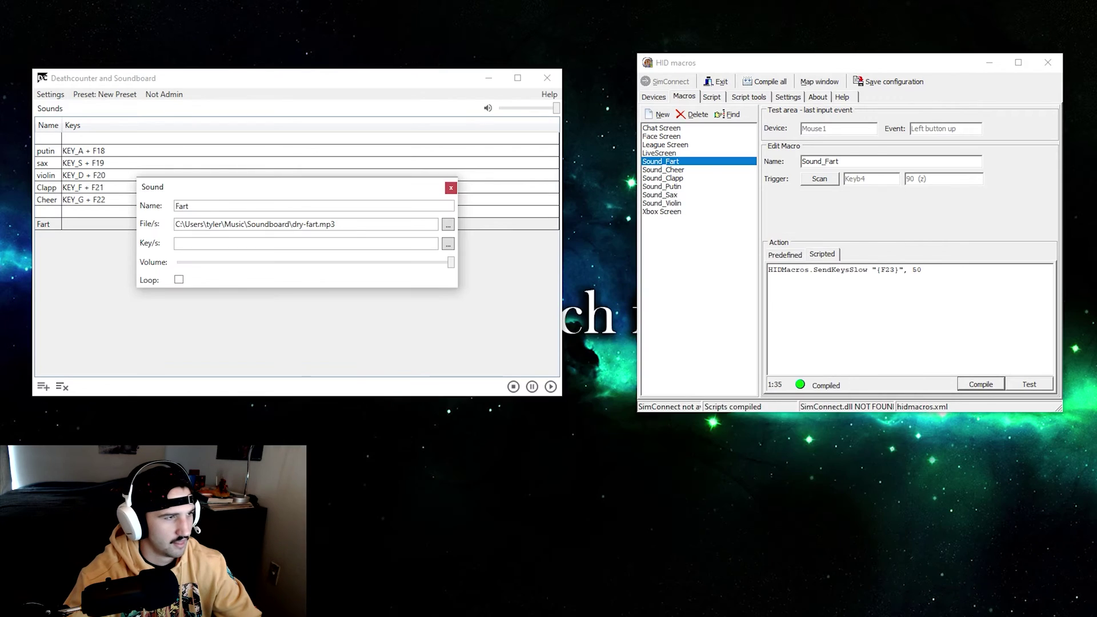
{"action": "left_click", "coordinate": [449, 244]}
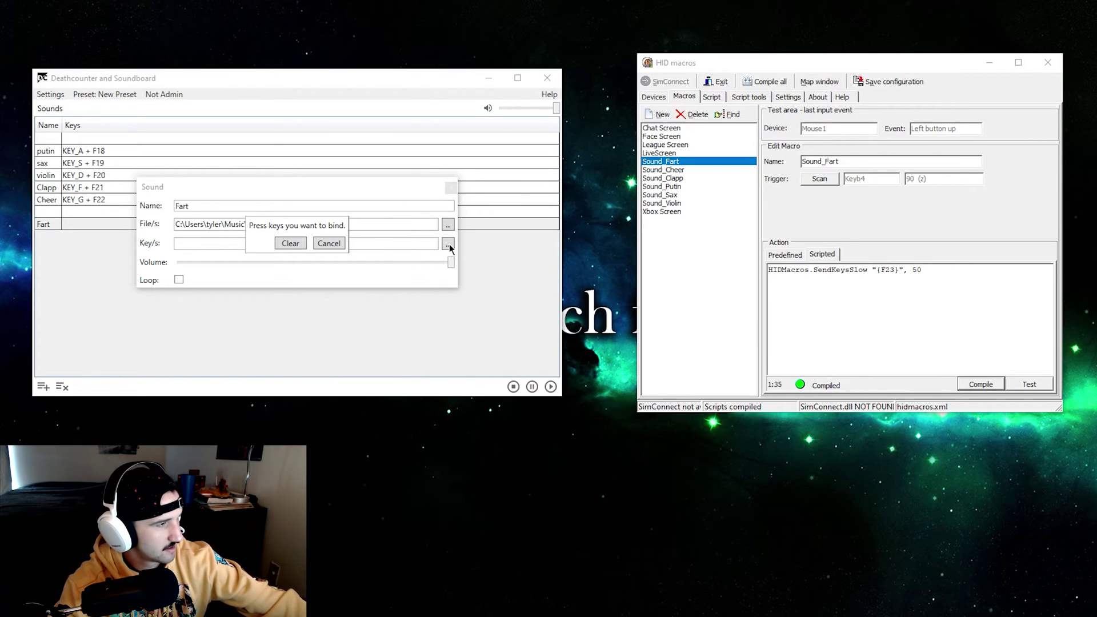
{"action": "key", "text": "z"}
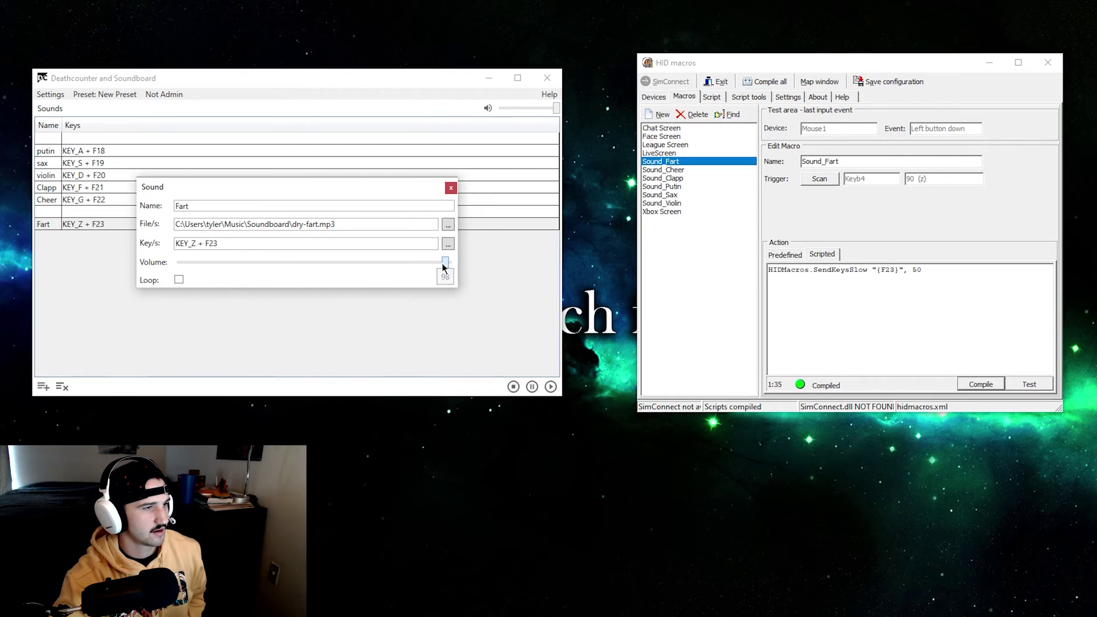
{"action": "left_click_drag", "start_coordinate": [449, 262], "coordinate": [362, 262]}
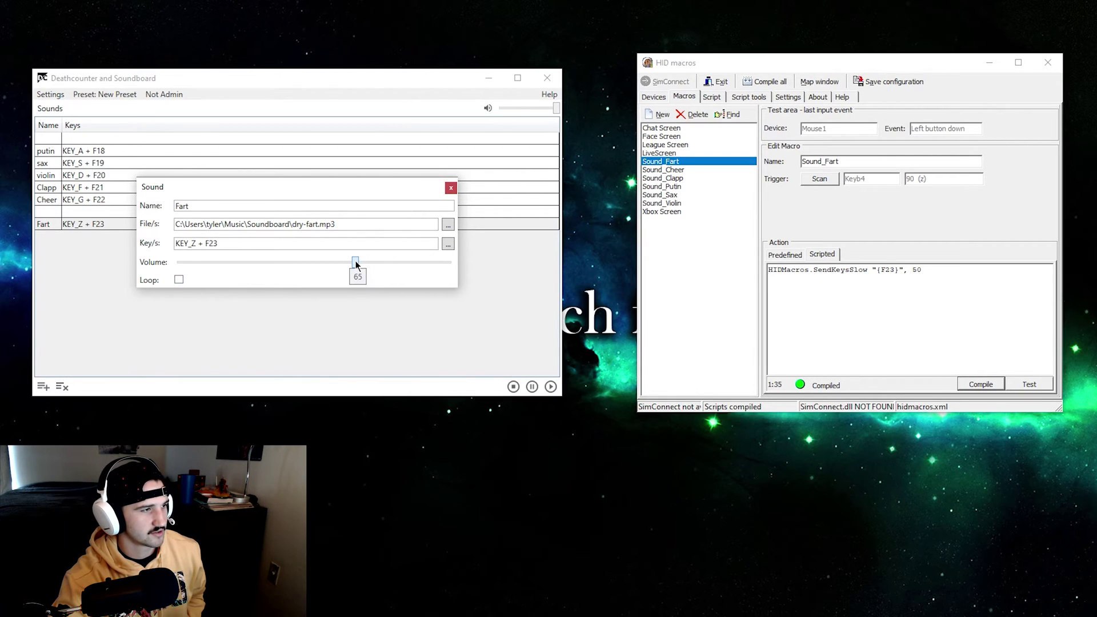
{"action": "left_click", "coordinate": [450, 189]}
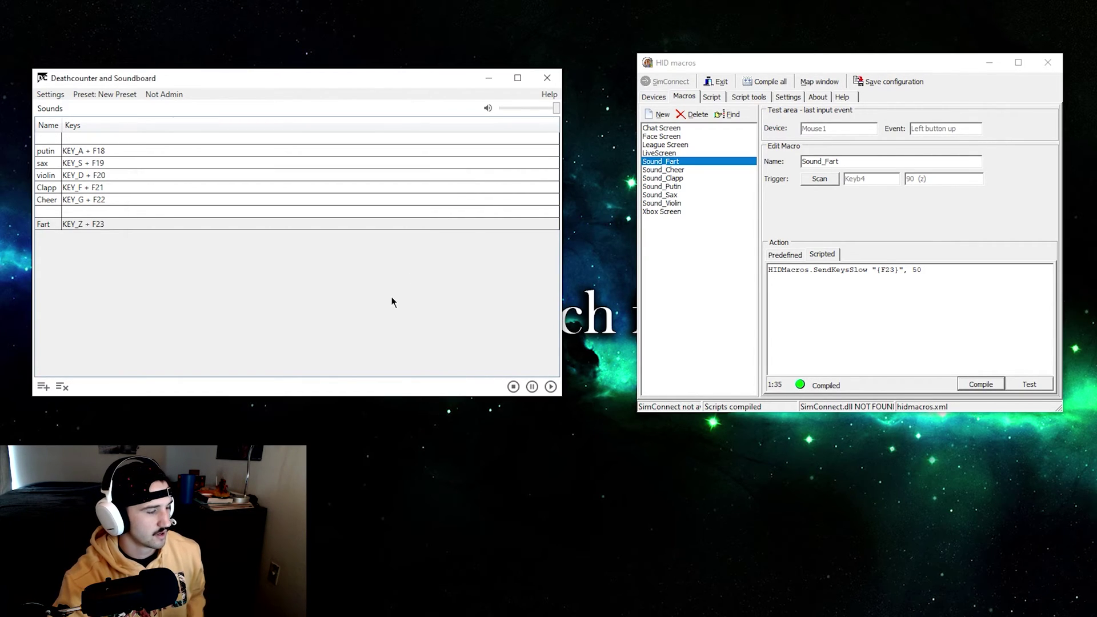
{"action": "key", "text": "z"}
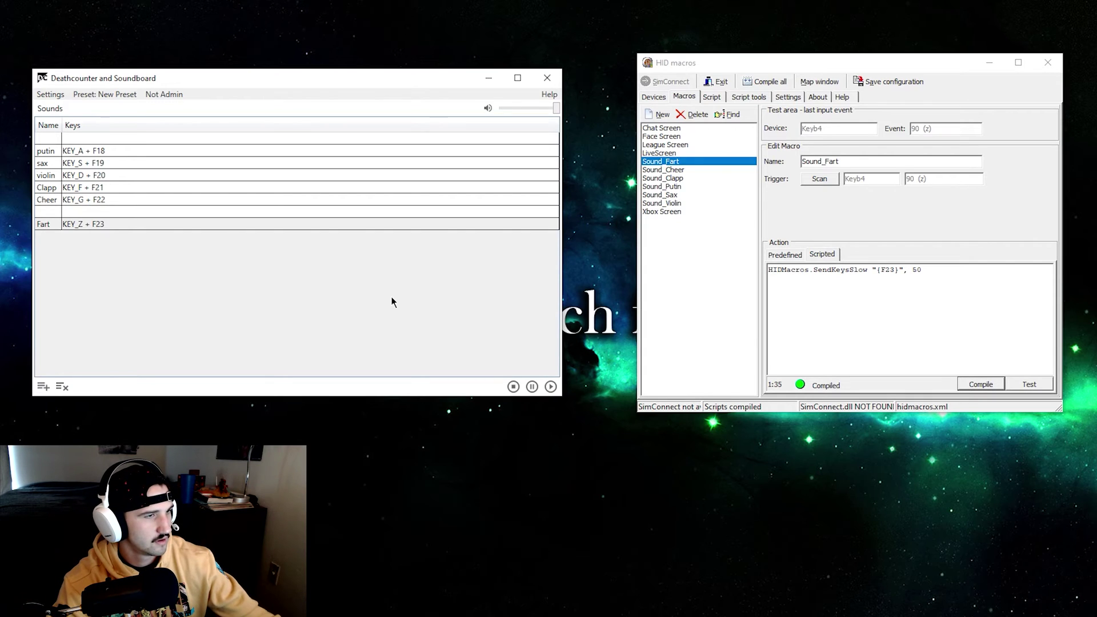